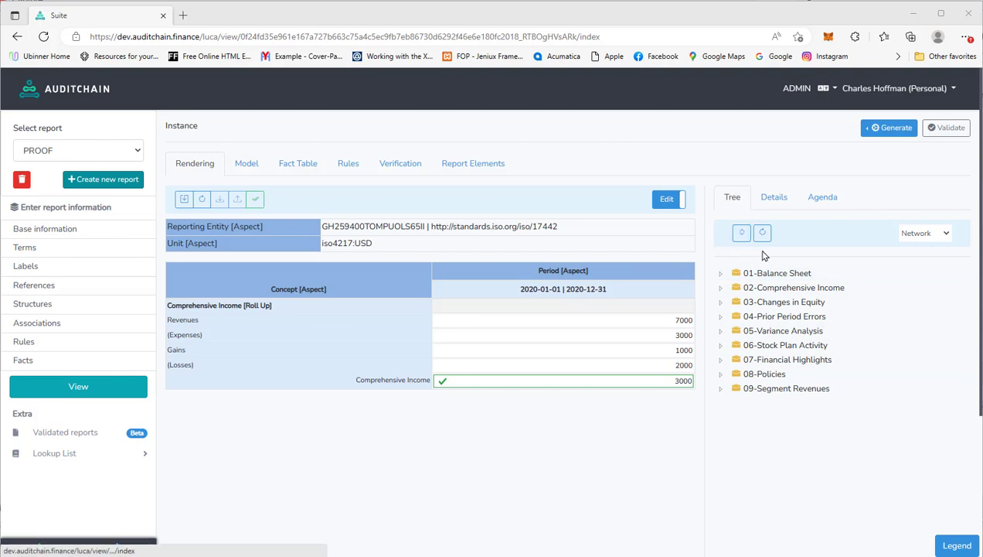
Expand all networks in the report tree and view the renderings from Changes in Equity through Financial Highlights.
click(742, 234)
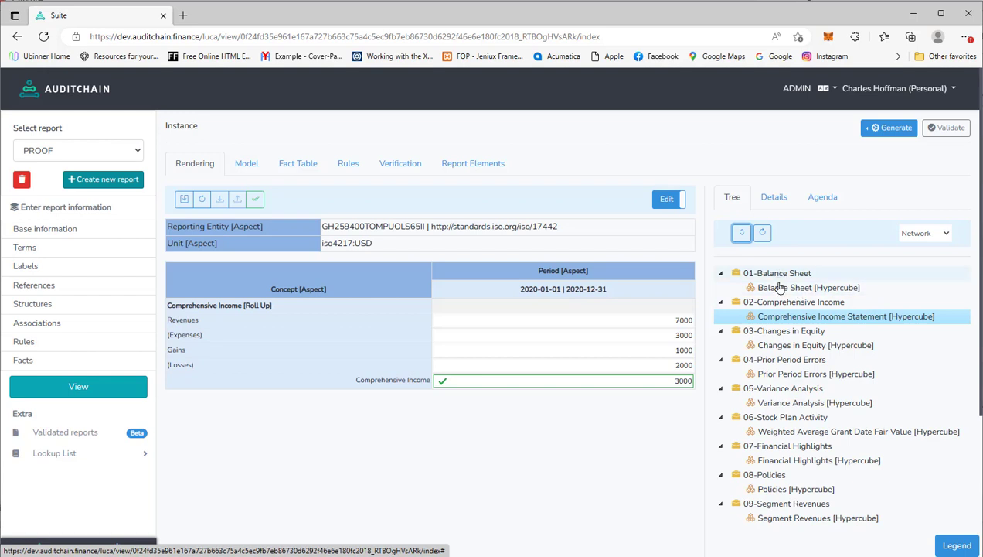
click(783, 345)
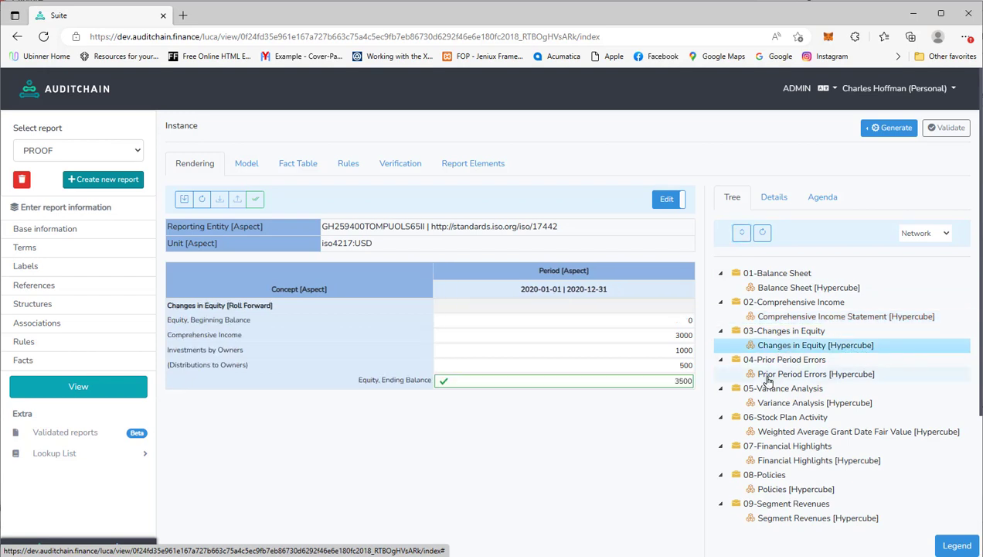
click(767, 375)
click(767, 403)
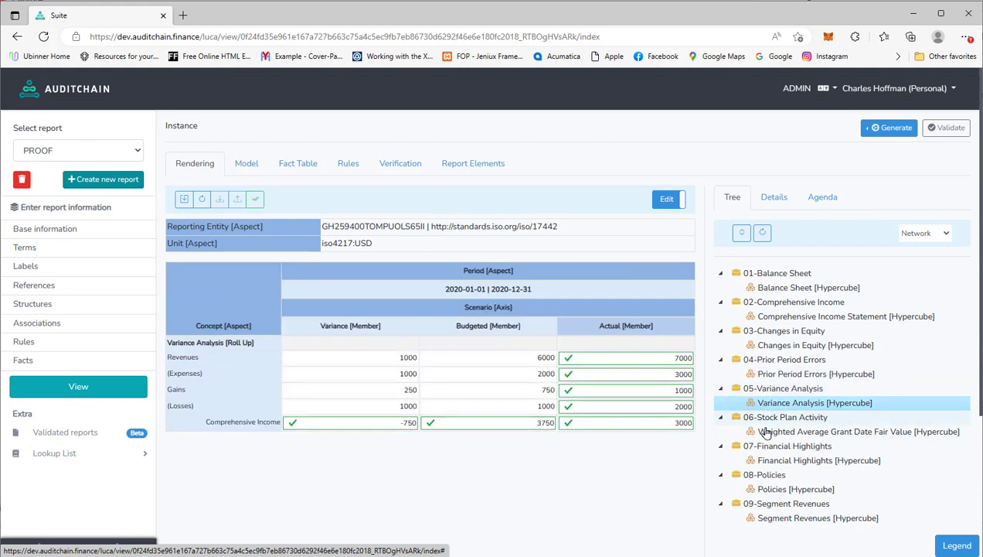
click(766, 433)
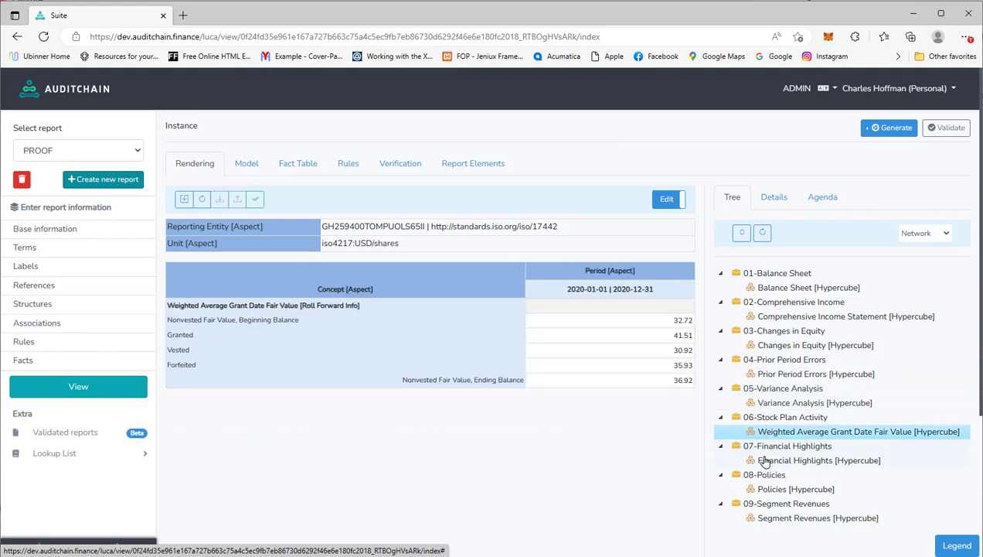
click(765, 462)
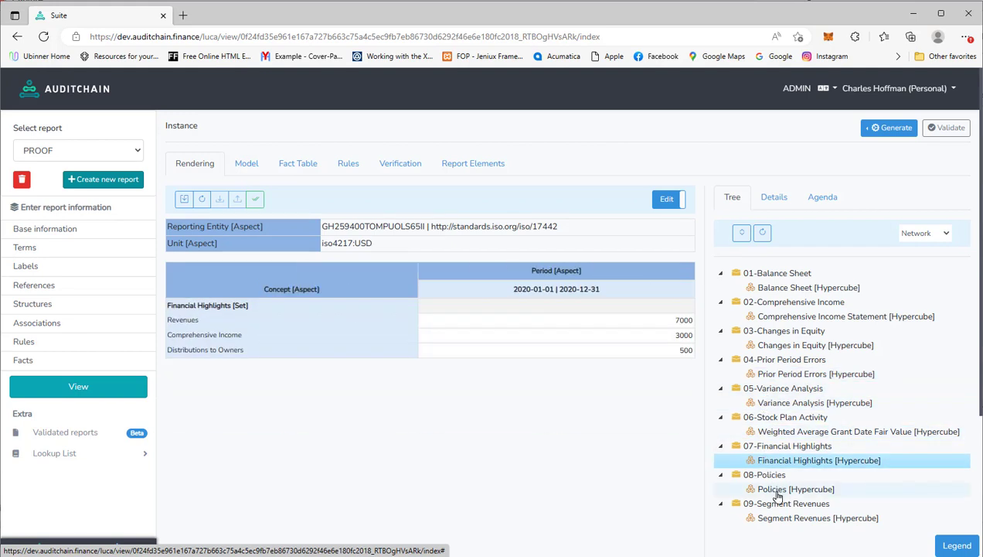
Look through the Policies text blocks, and view the Segment Revenues hypercube.
click(775, 492)
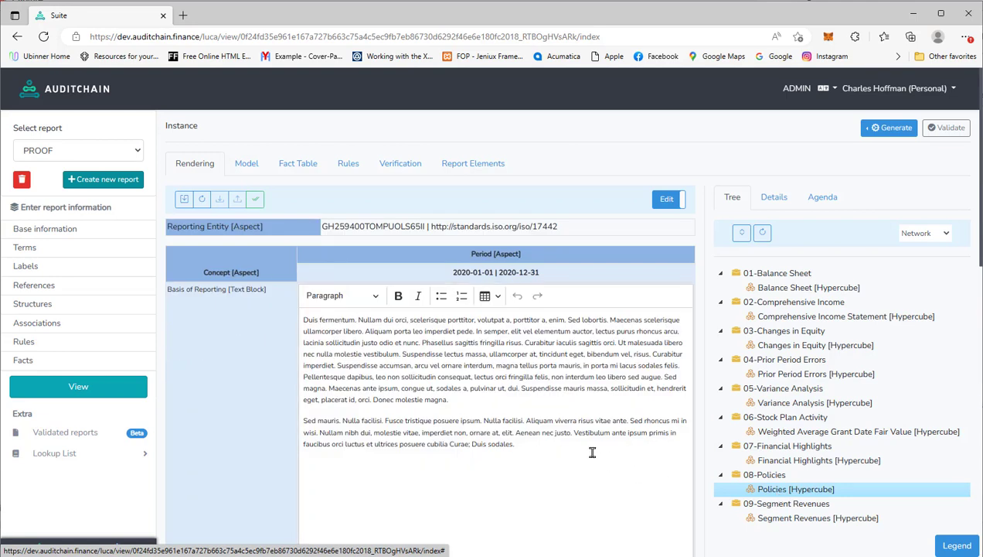
click(312, 321)
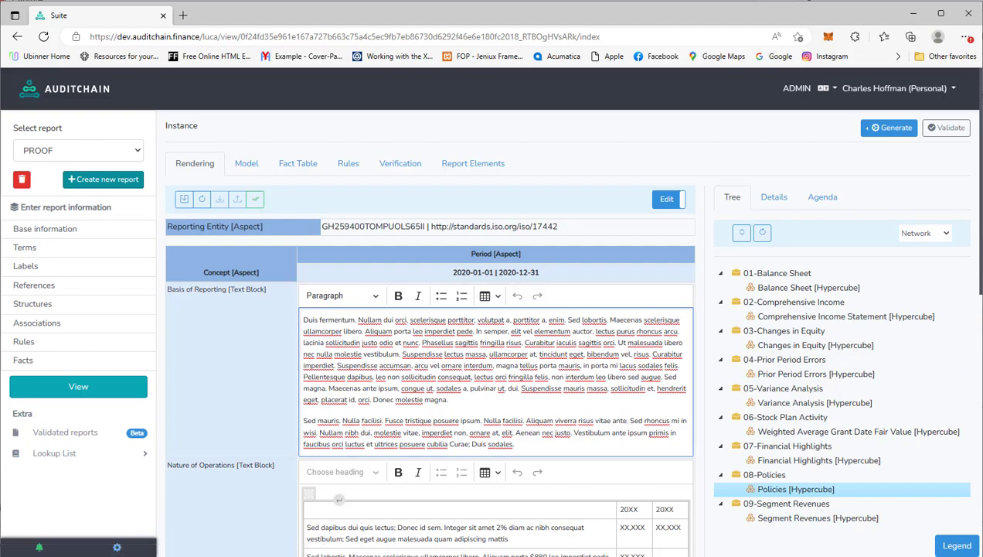
drag(979, 285, 978, 499)
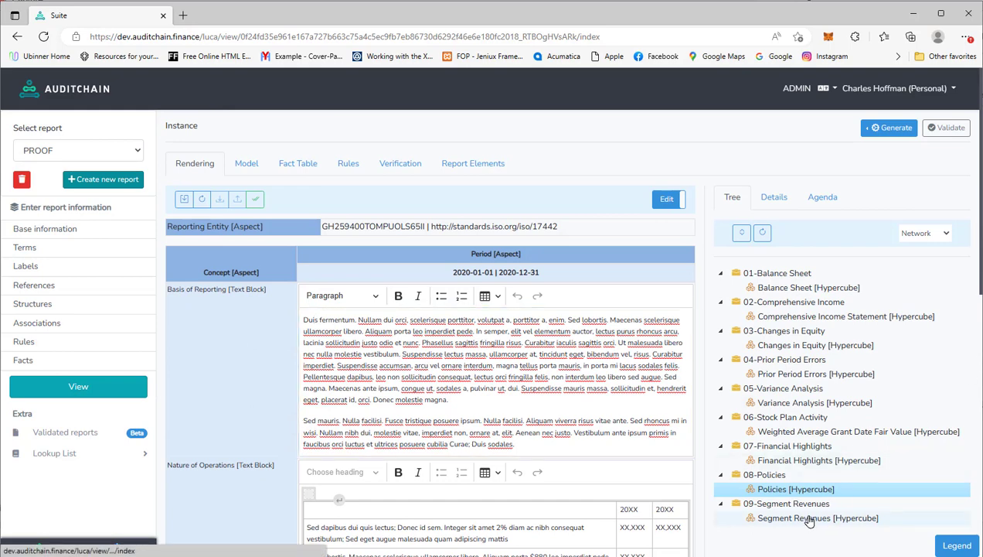
click(808, 519)
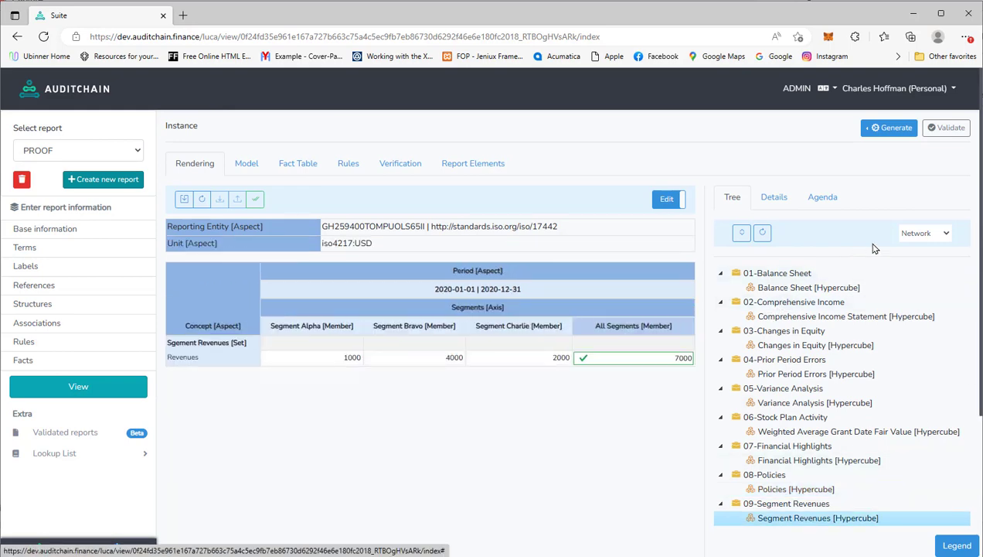
Organize the report tree by Component and view the Balance Sheet, Comprehensive Income Statement, Changes in Equity and Prior Period Errors hypercubes.
click(924, 233)
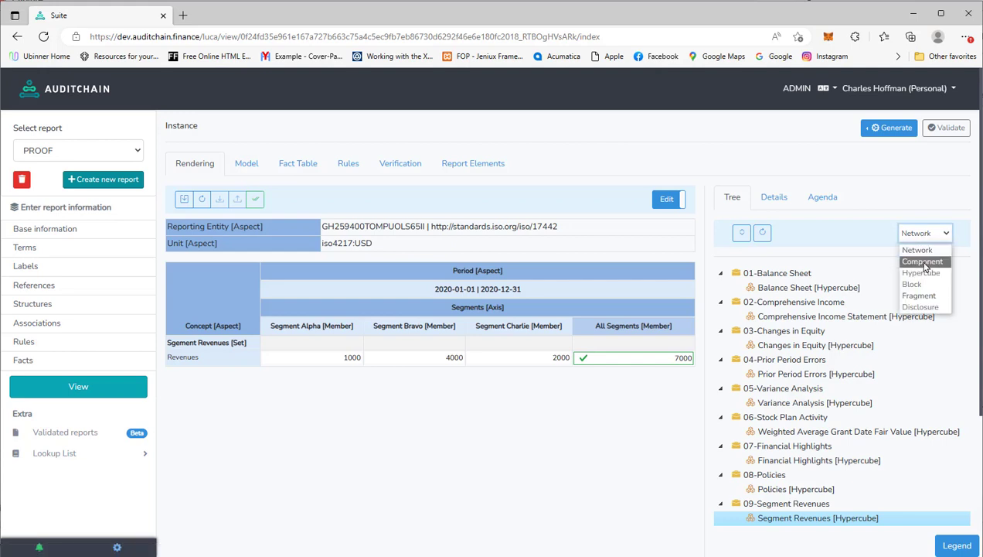
click(921, 262)
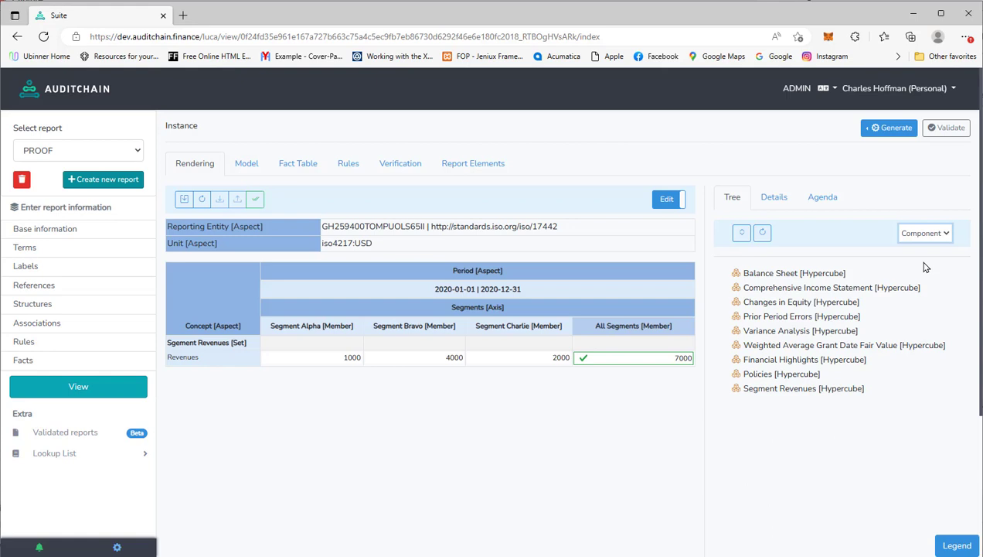
click(769, 275)
click(770, 275)
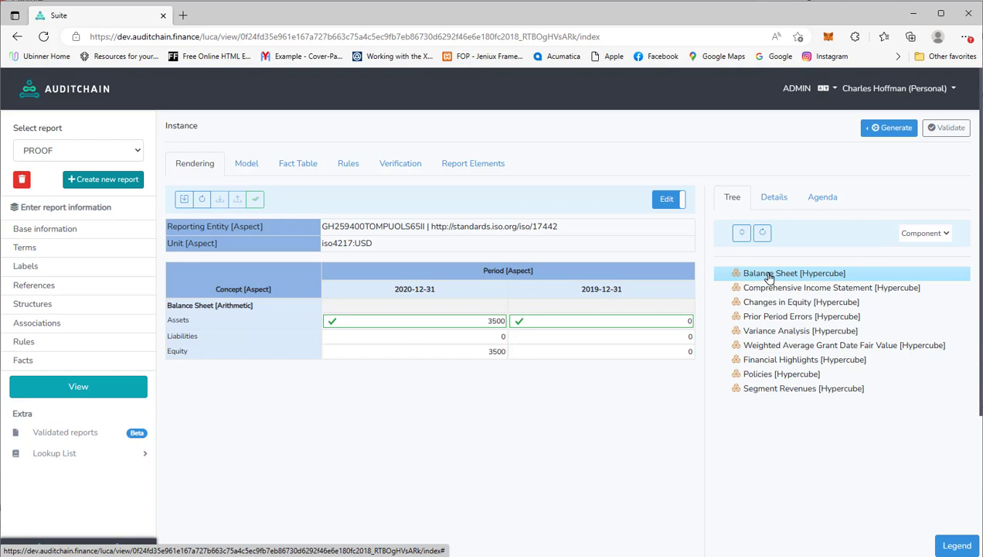
click(920, 237)
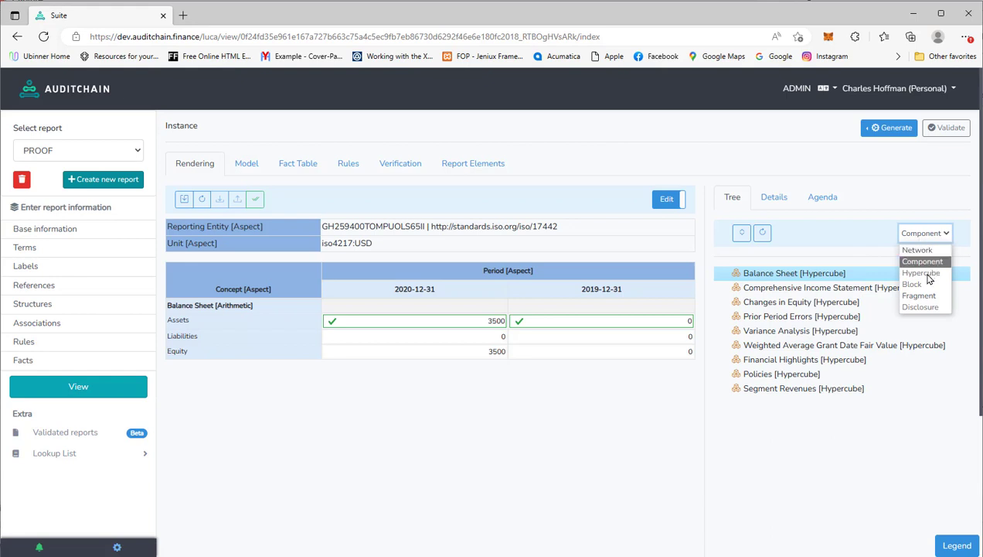
click(906, 195)
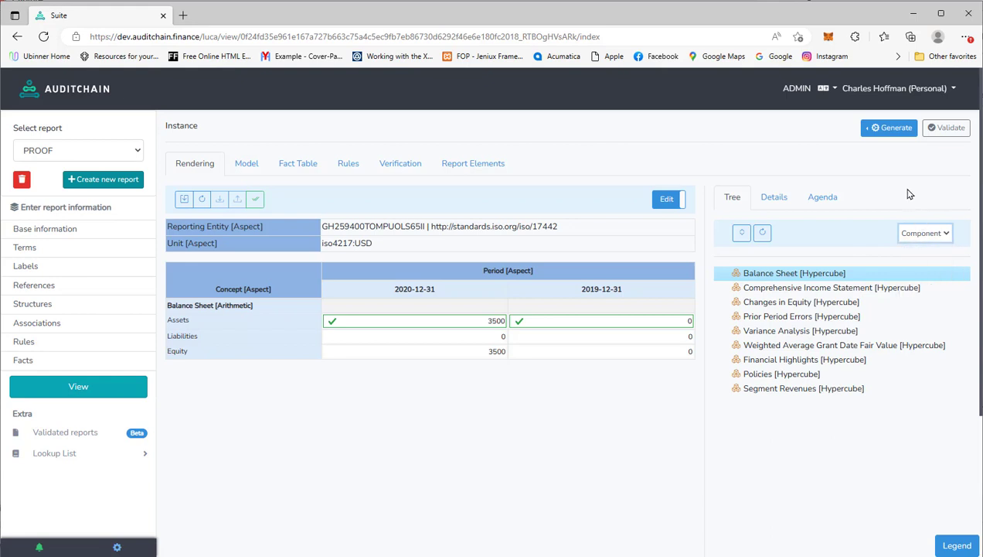
click(769, 291)
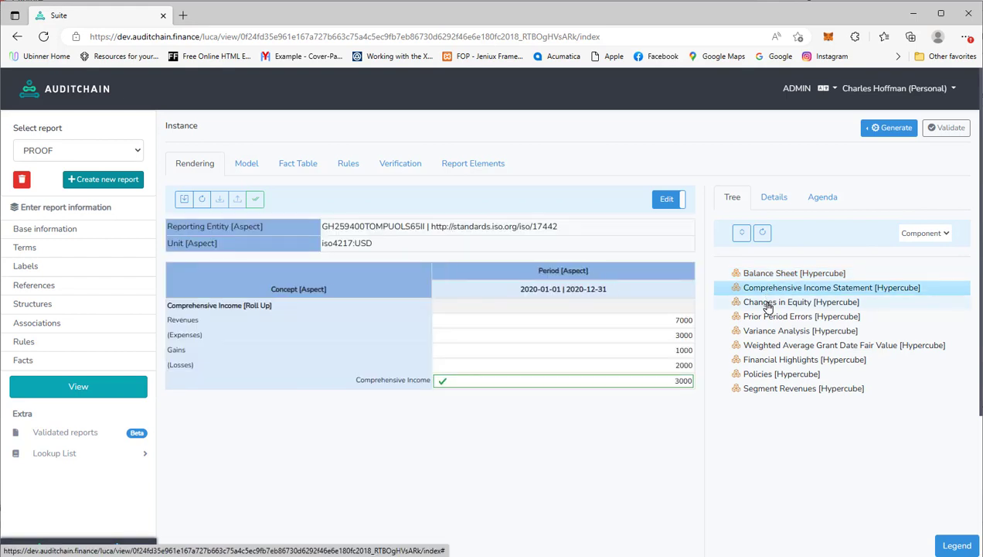
click(767, 306)
click(765, 318)
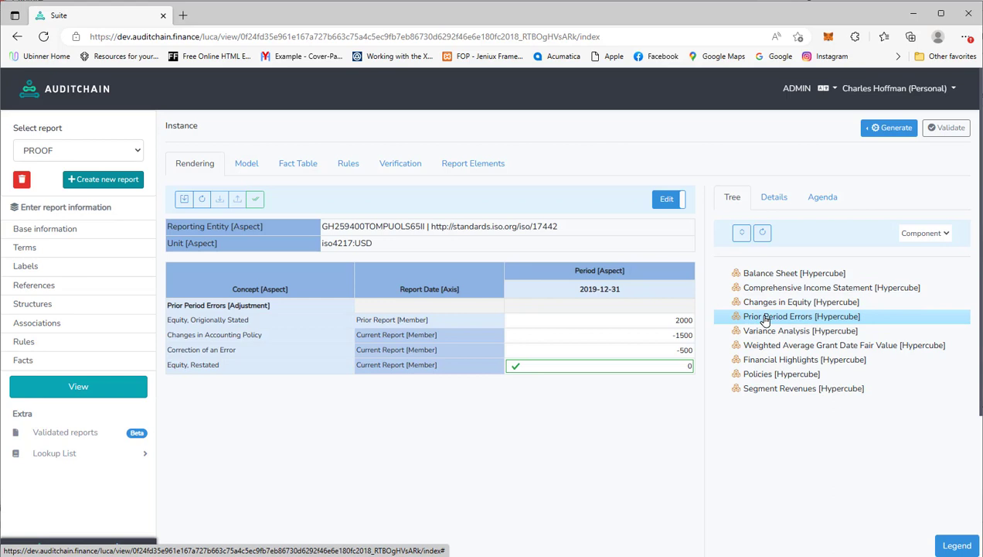
Organize the report tree by Fragment and view the fragments from Balance Sheet through Weighted Average Grant Date Fair Value.
click(926, 234)
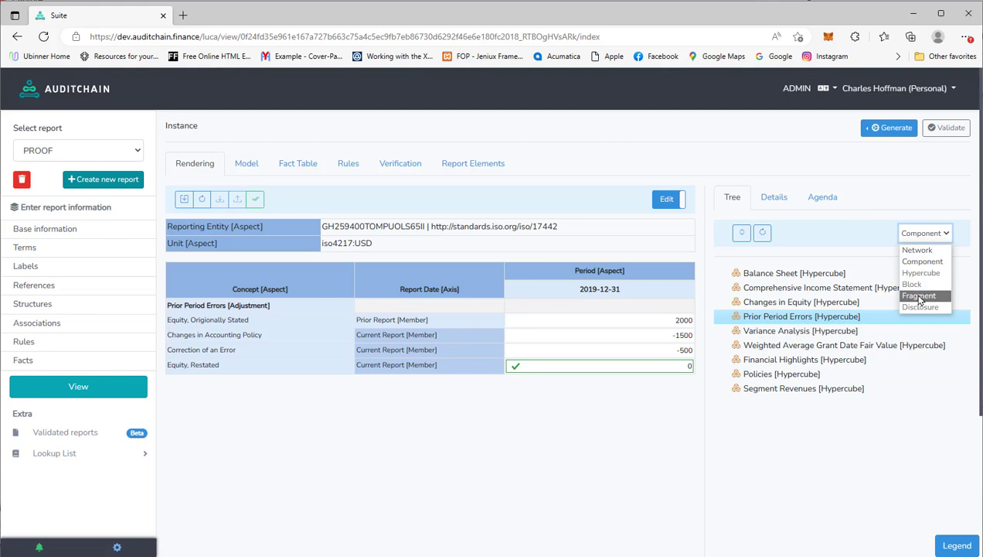
click(920, 296)
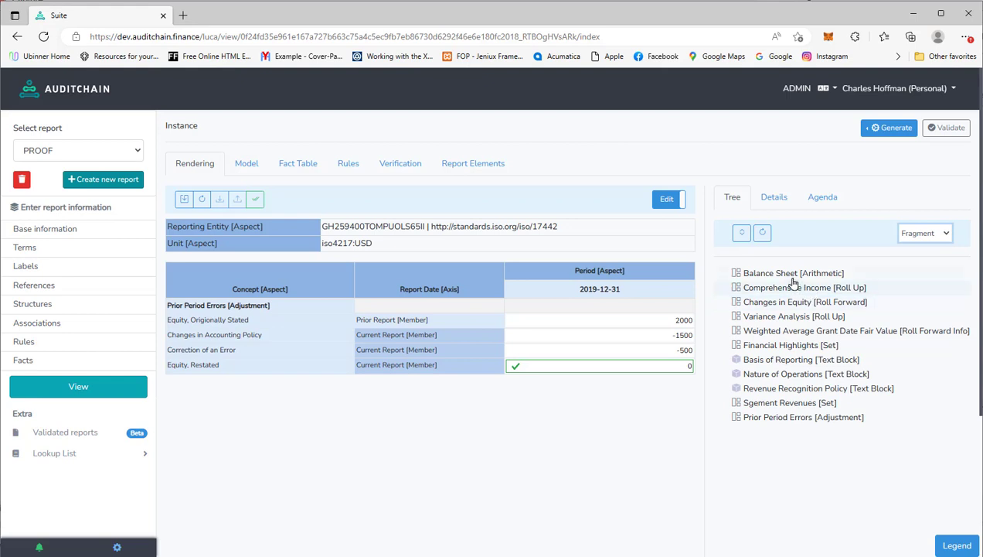
click(753, 276)
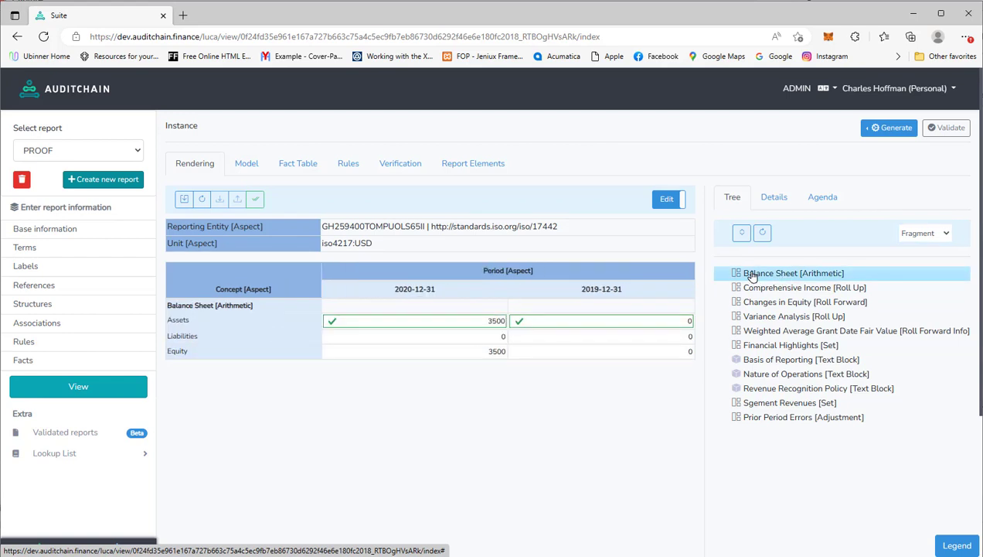
click(810, 292)
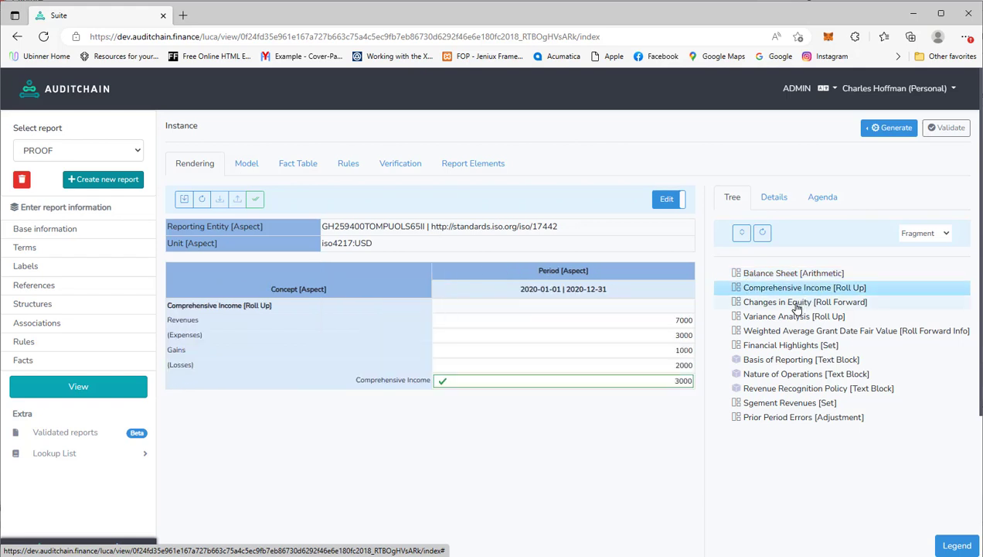
click(796, 305)
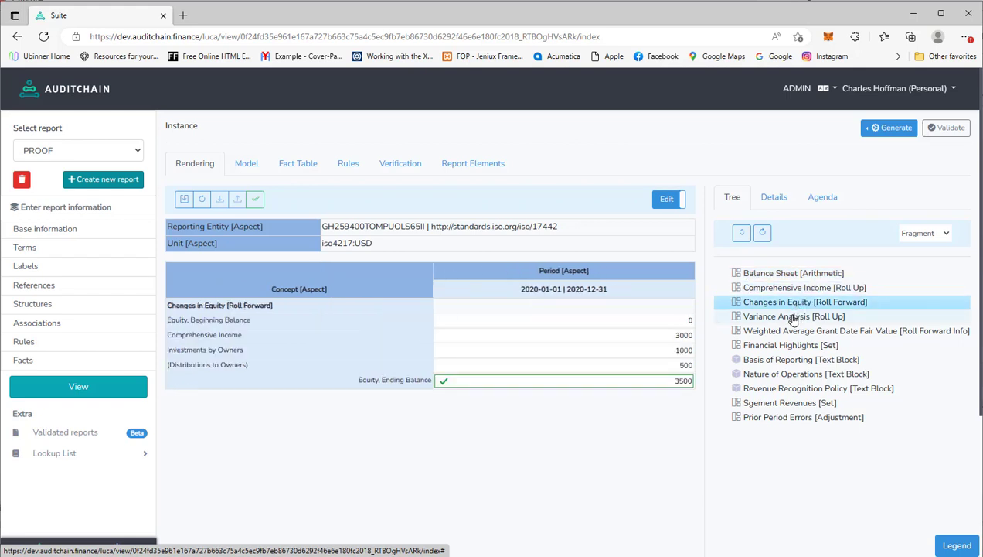
click(789, 319)
click(787, 330)
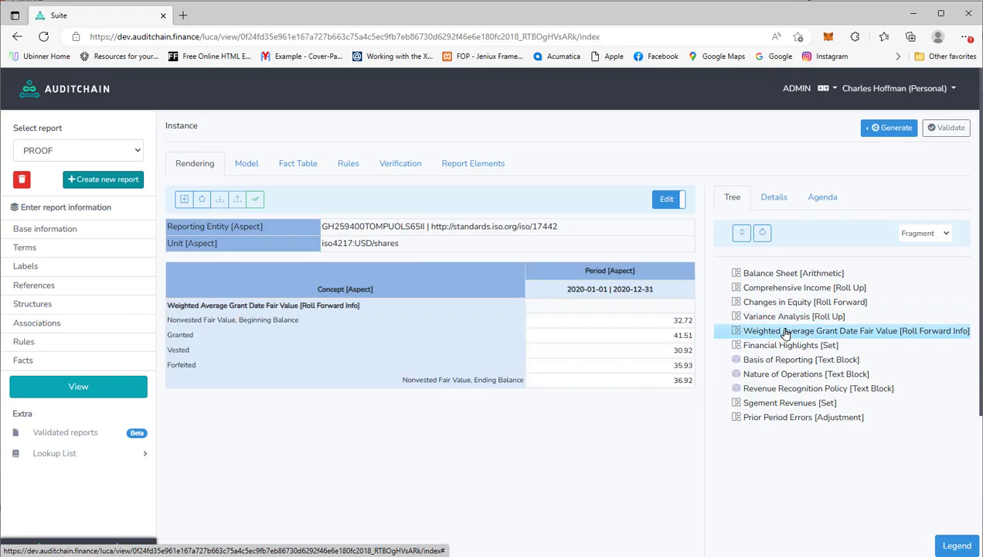
Return the report tree to the Network grouping, fully expanded, and show the Comprehensive Income Statement hypercube.
click(921, 239)
click(917, 251)
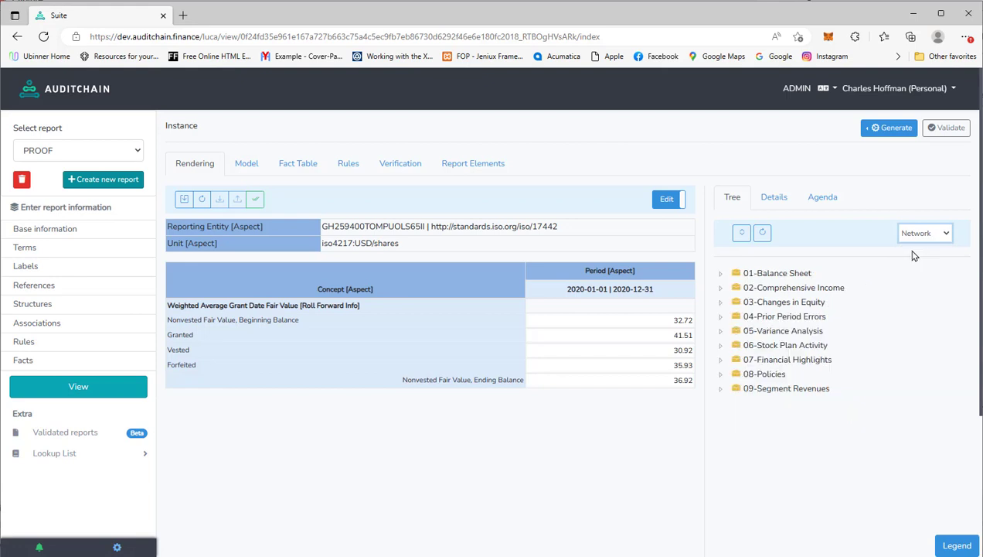
click(741, 233)
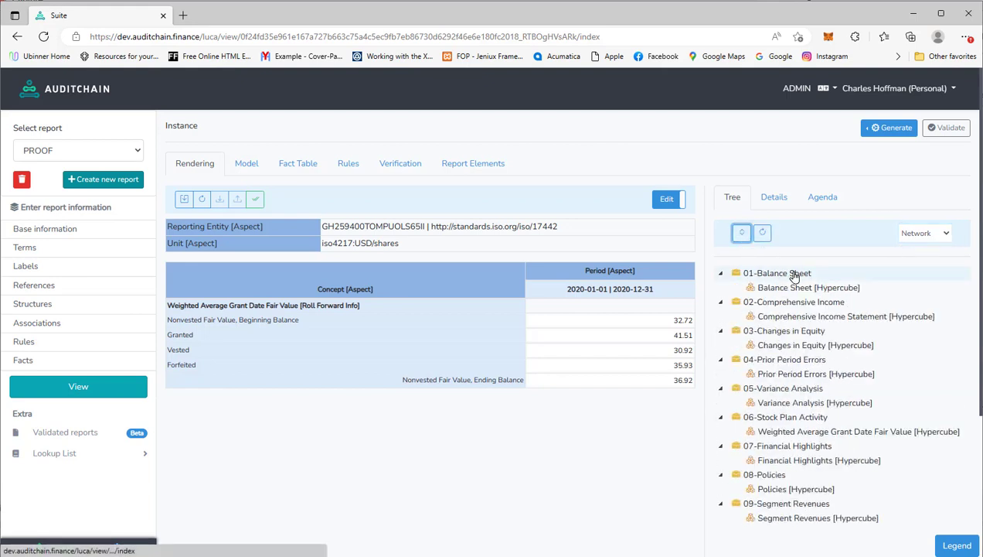
click(797, 317)
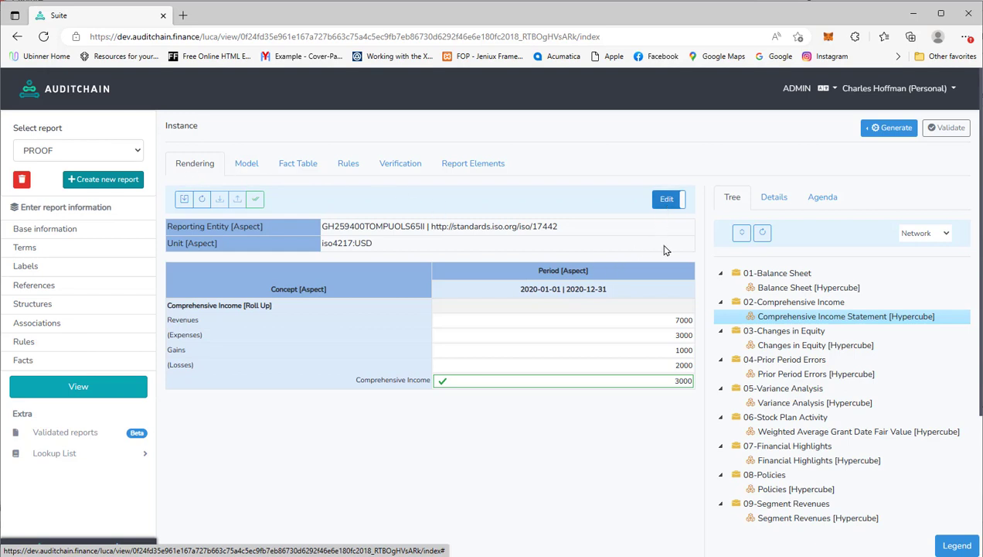
Inspect the properties of the Revenues fact for 2020, highlighting its Concept name.
click(661, 323)
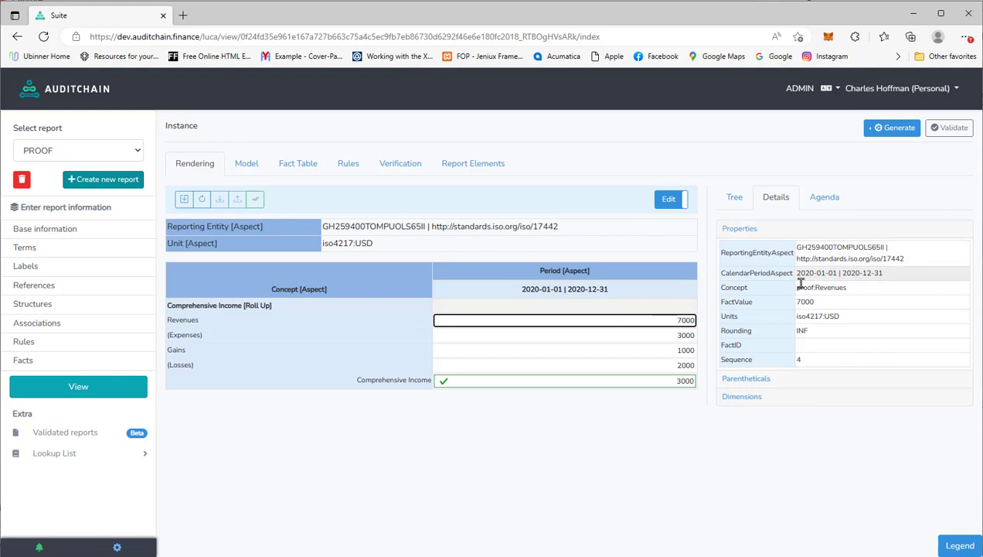
click(838, 290)
double_click(839, 290)
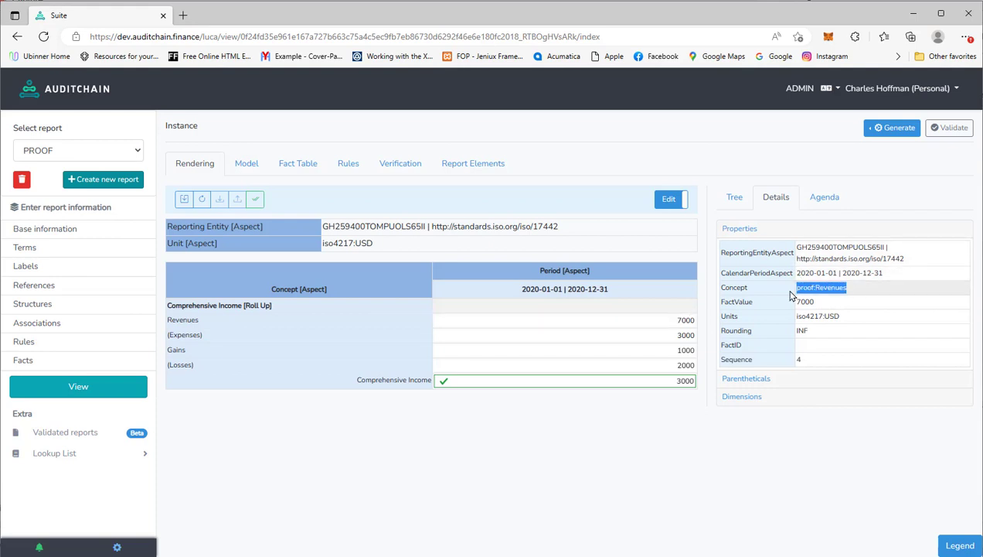
click(685, 320)
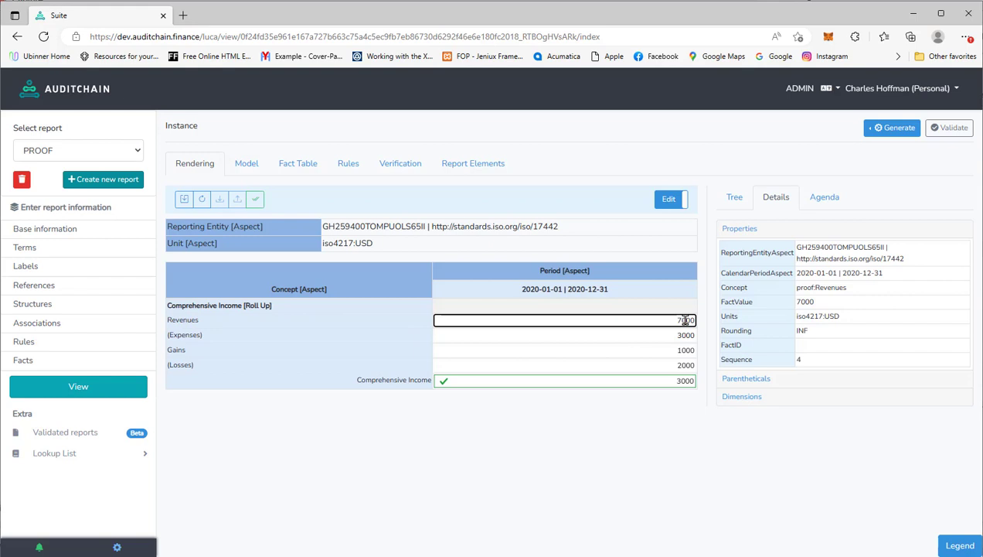
Preview the Comprehensive Income rendering in View mode, then return to Edit mode and the report tree.
click(670, 200)
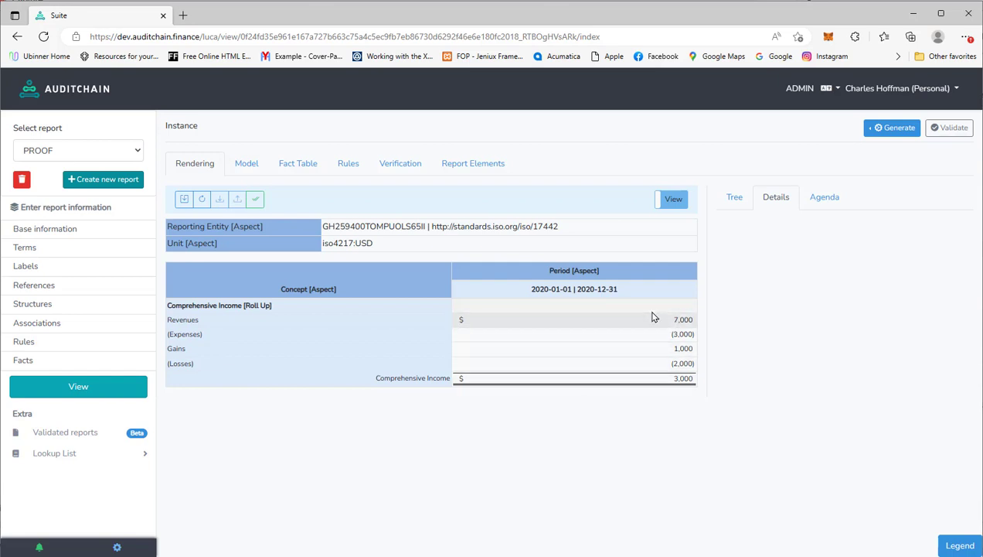
click(678, 199)
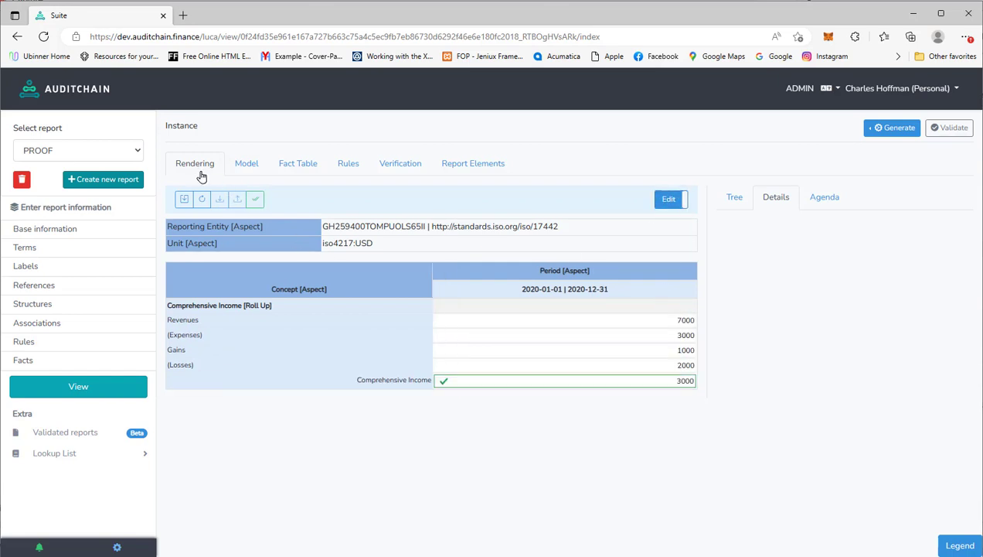
click(732, 199)
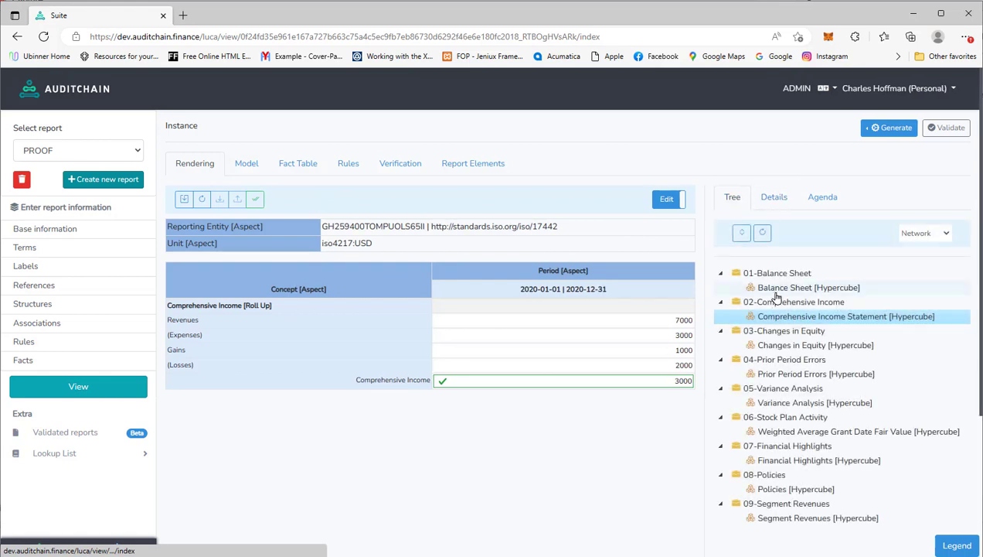
Review the Comprehensive Income Statement's model structure, fact table and rules.
click(247, 165)
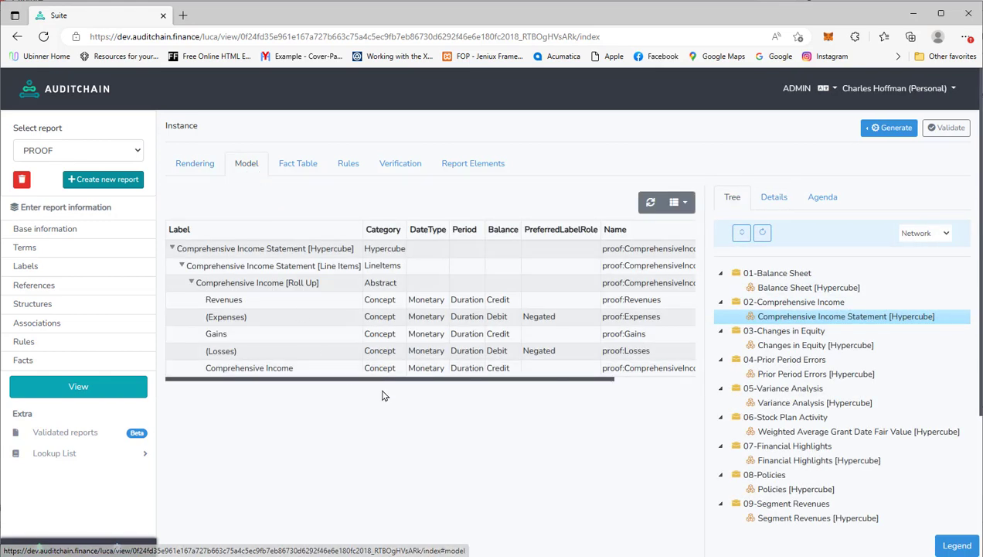
drag(389, 378, 348, 381)
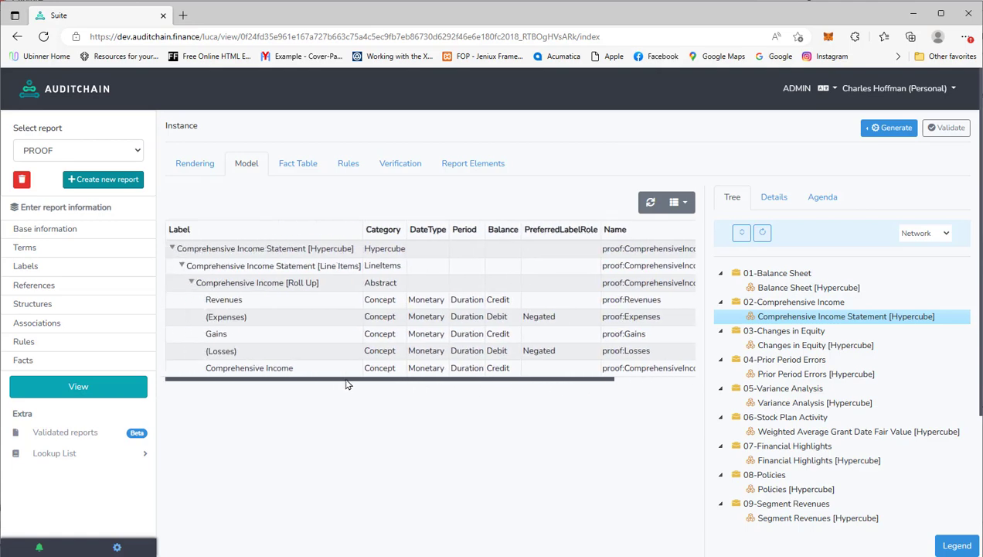
click(297, 165)
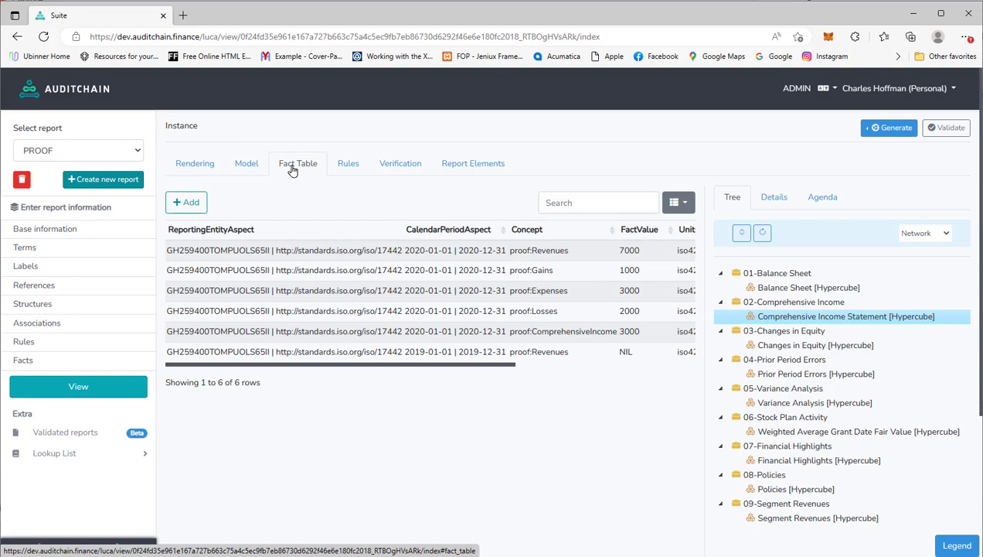
click(352, 168)
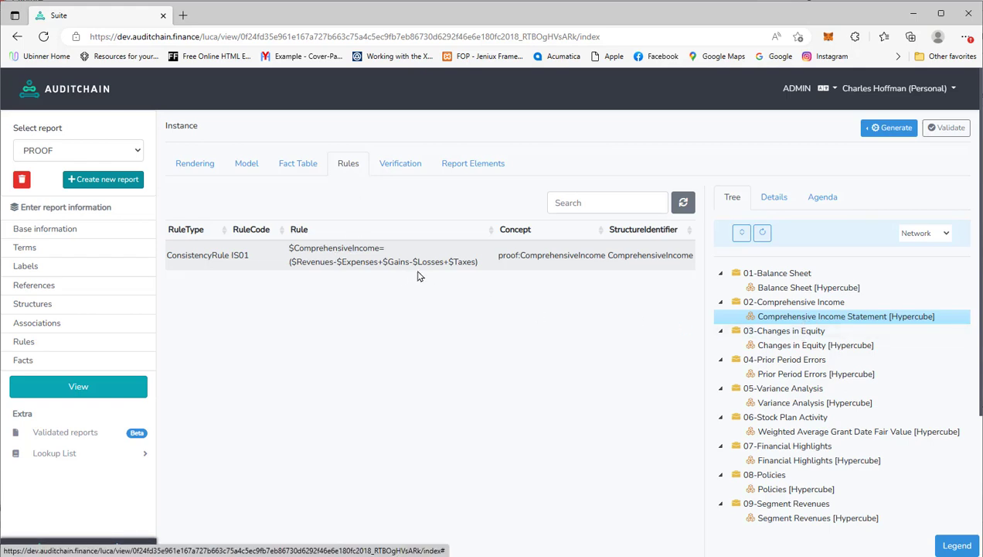
Highlight the formula of the ComprehensiveIncome consistency rule IS01, and clear the highlight.
drag(479, 266, 283, 246)
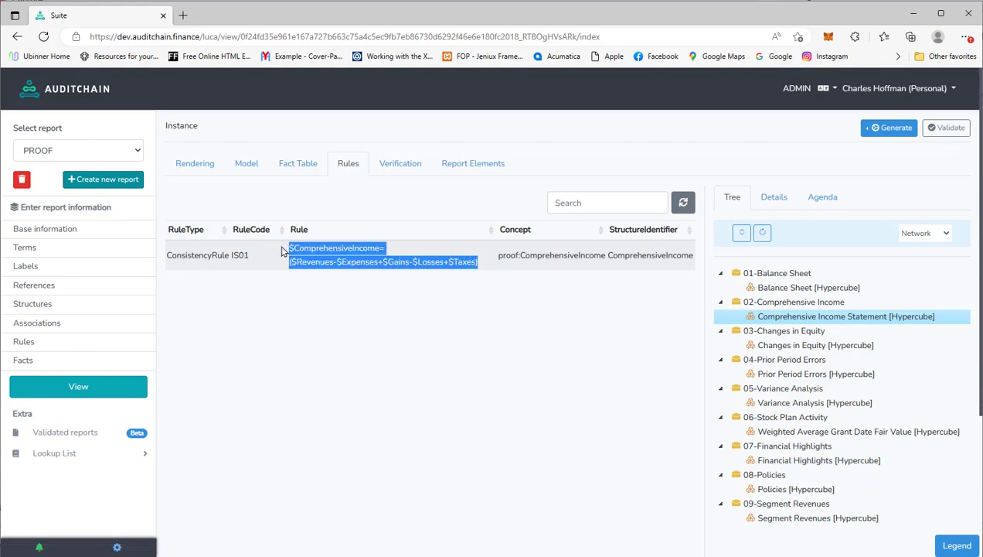
click(416, 307)
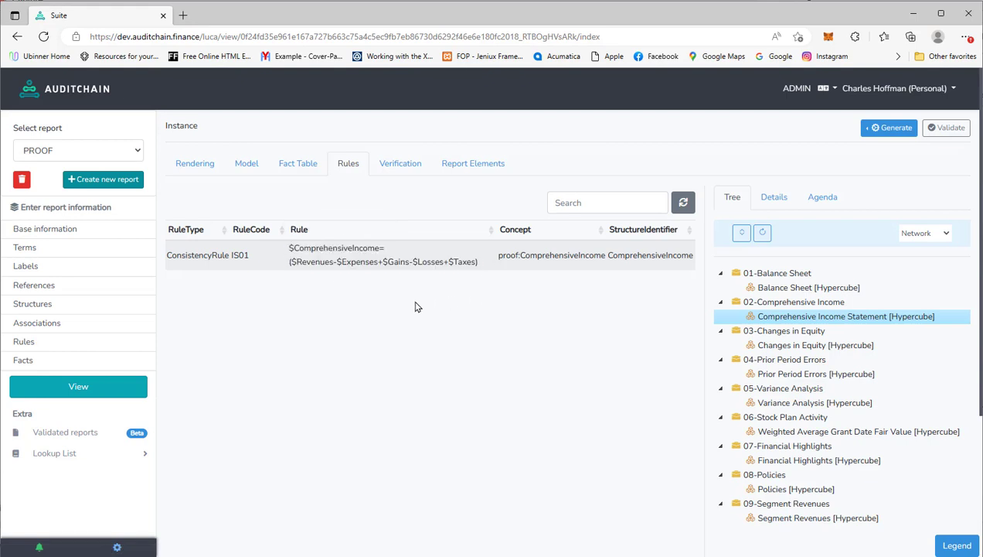
Inspect the Comprehensive Income Statement's verification result with its details and its report elements, and return to the rendering.
click(401, 169)
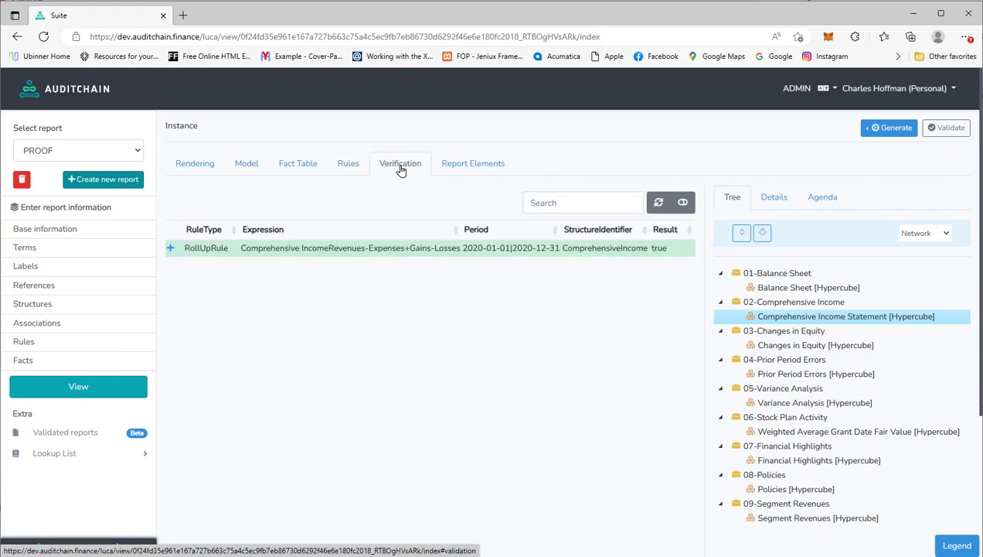
click(170, 248)
click(170, 249)
click(469, 169)
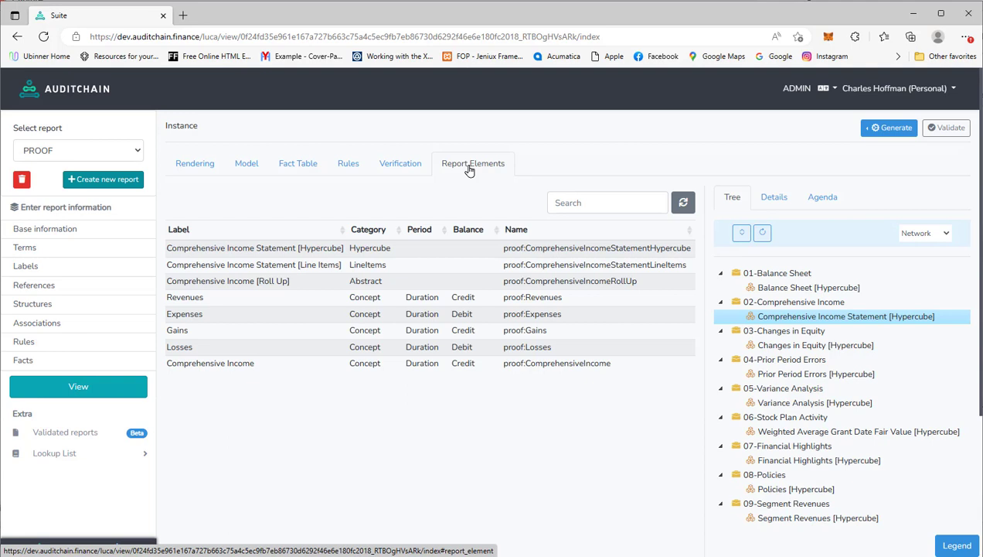
click(186, 169)
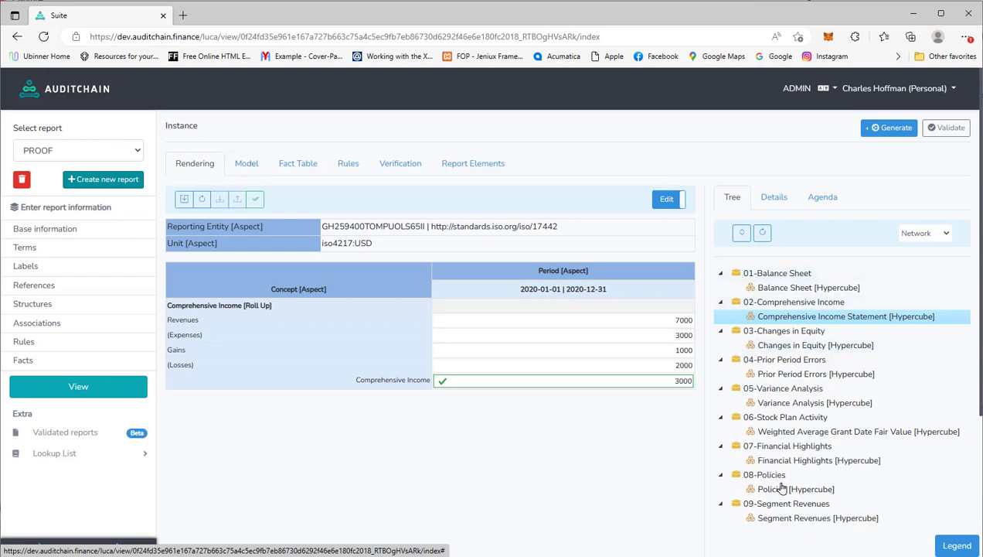
Review the statement's model, fact table, rules, verification and report elements again, return to the rendering, and check the tree's grouping options, keeping Network.
click(238, 168)
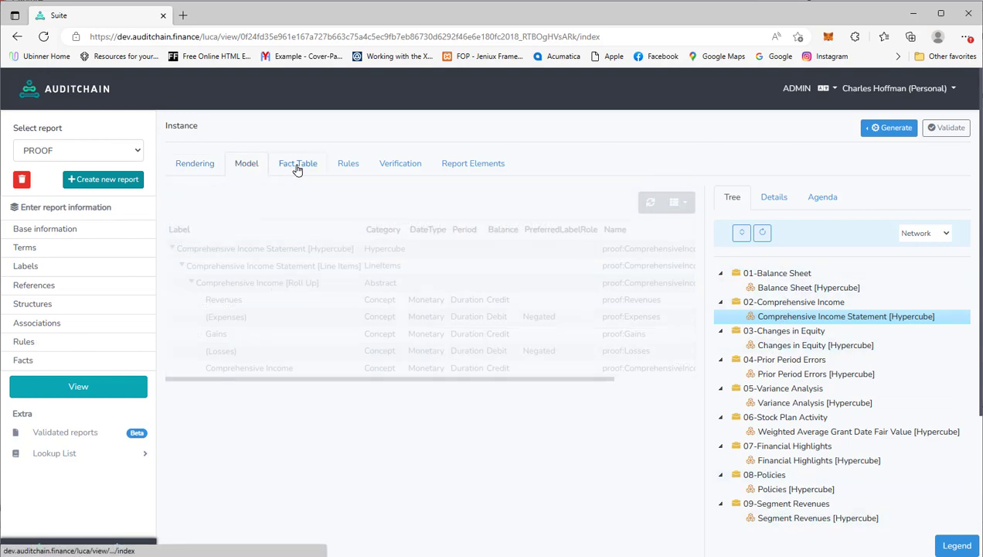
click(305, 163)
click(349, 165)
click(398, 167)
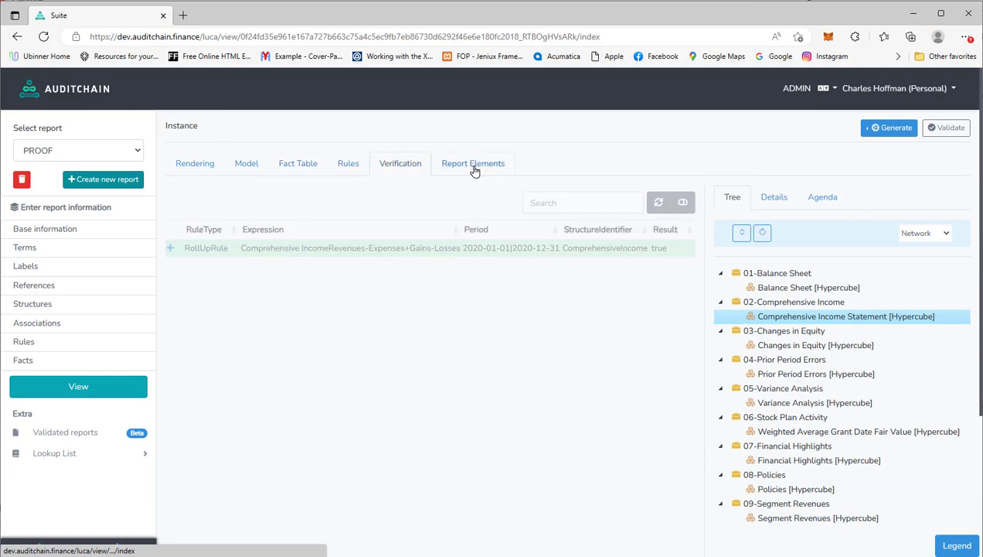
click(472, 165)
click(194, 170)
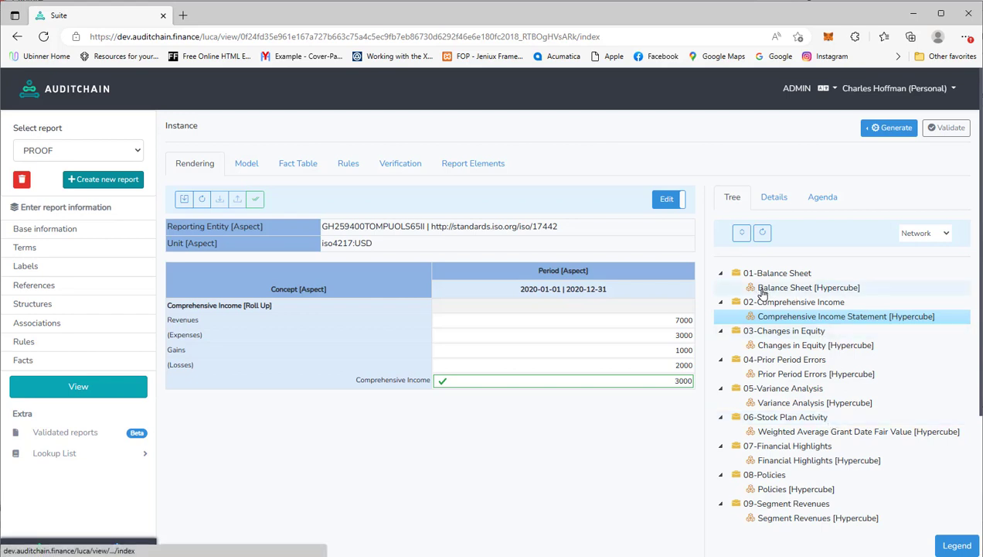
click(944, 238)
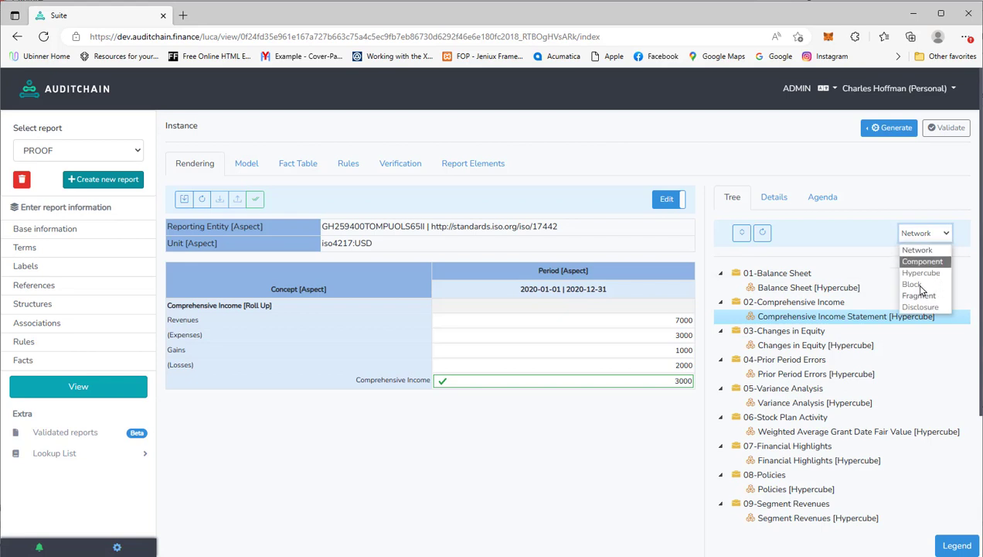
click(924, 250)
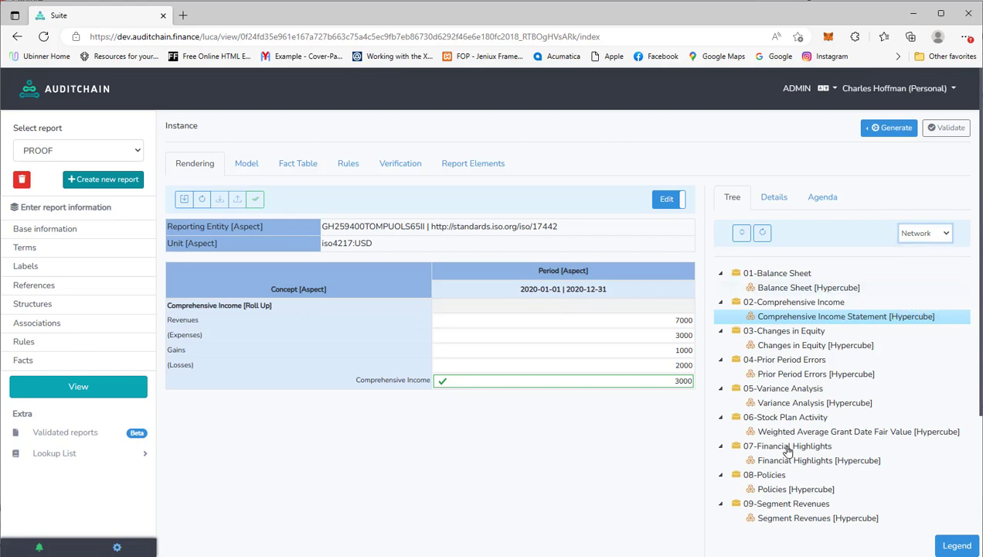